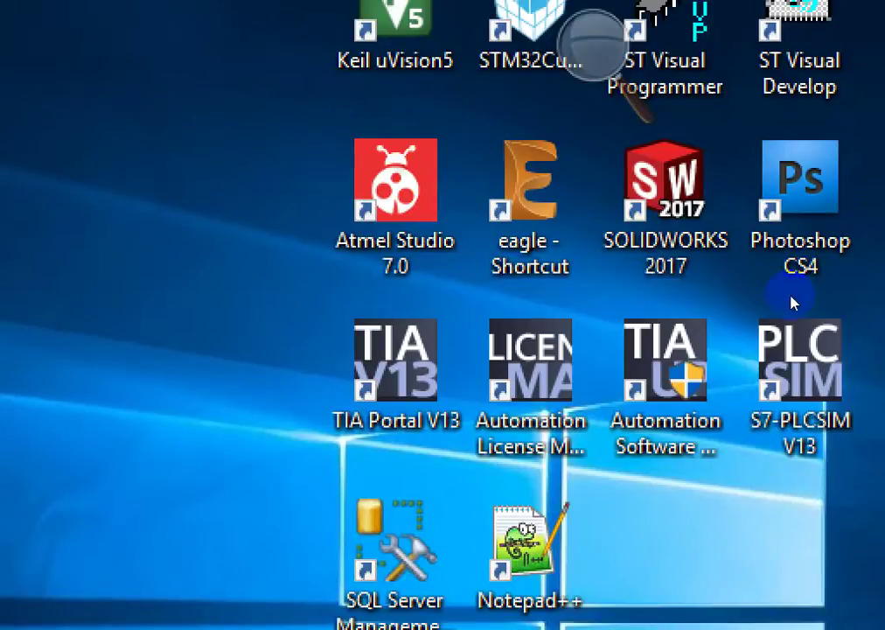
{"action": "key", "text": "alt+Tab"}
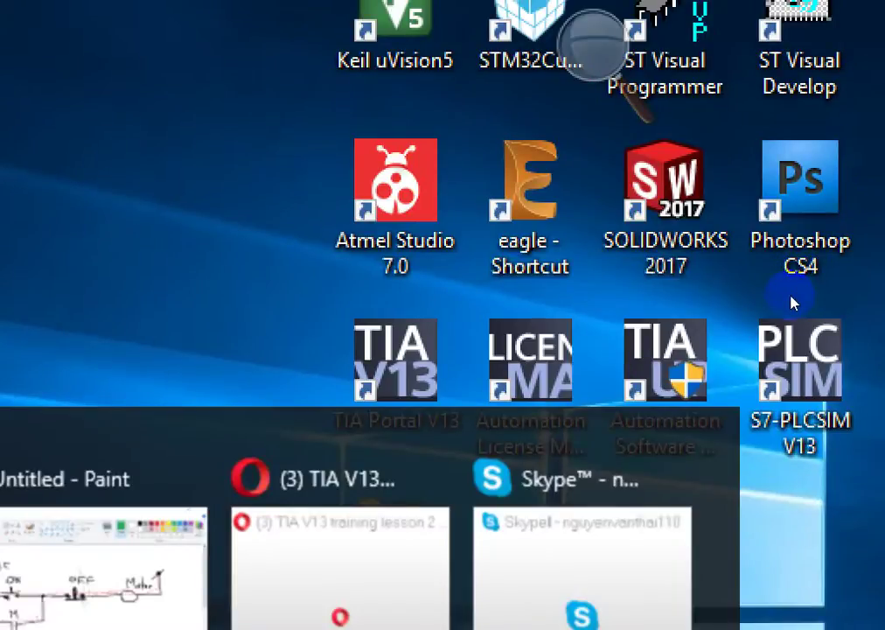
{"action": "key", "text": "alt+Tab"}
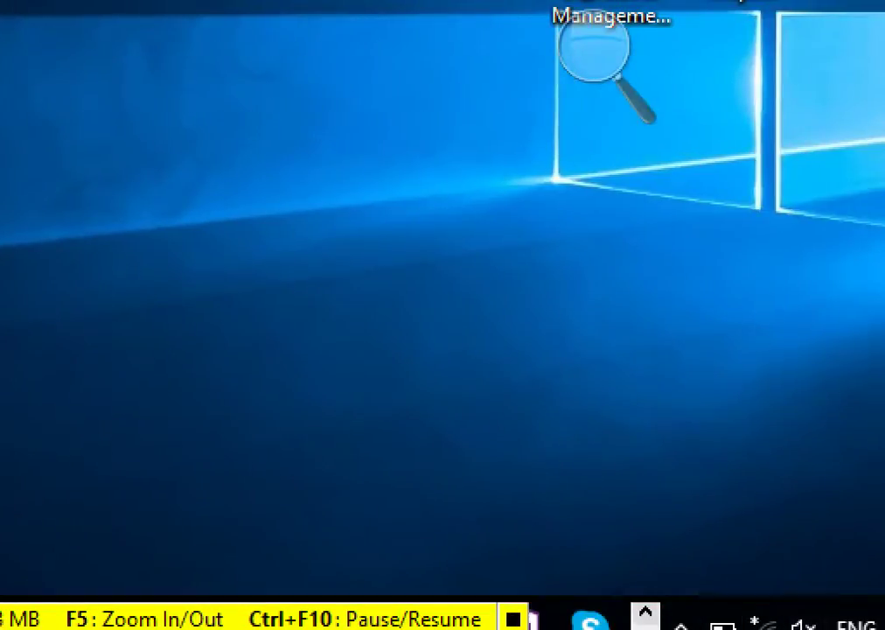
- Open File Explorer and browse to the TIA PORTAL V13 folder inside Software on the DATA (E:) drive
{"action": "left_click", "coordinate": [420, 598]}
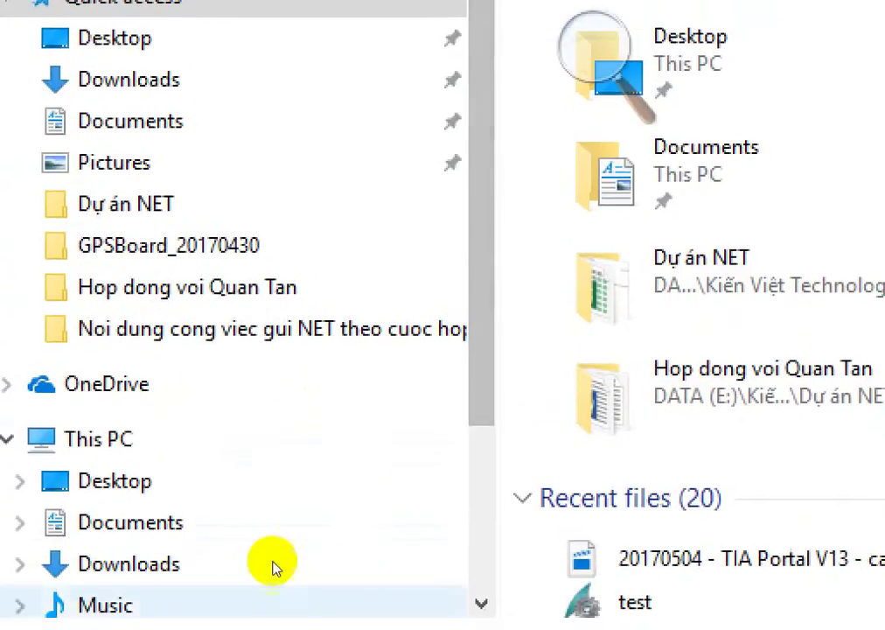
{"action": "scroll", "coordinate": [358, 544], "scroll_direction": "down", "scroll_amount": 2}
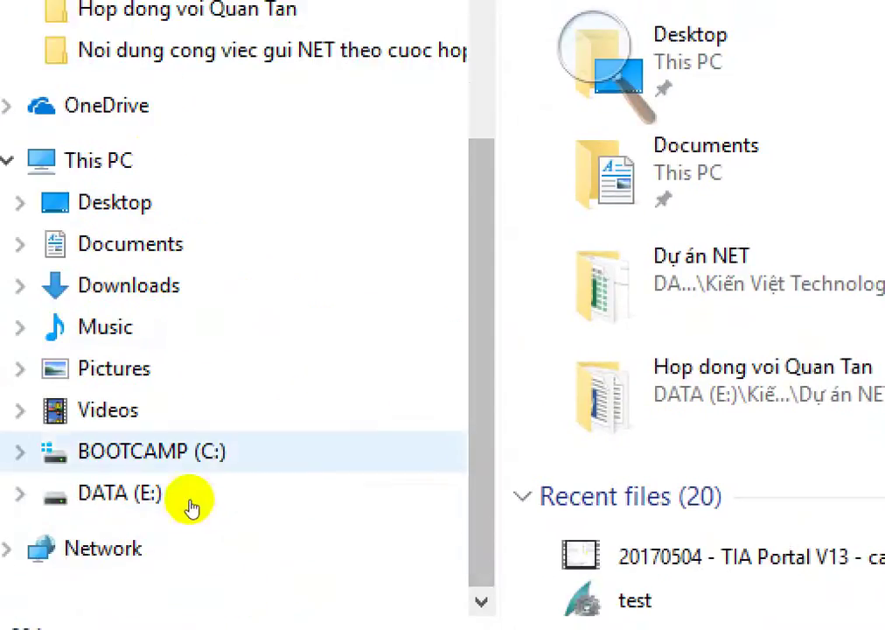
{"action": "left_click", "coordinate": [137, 506]}
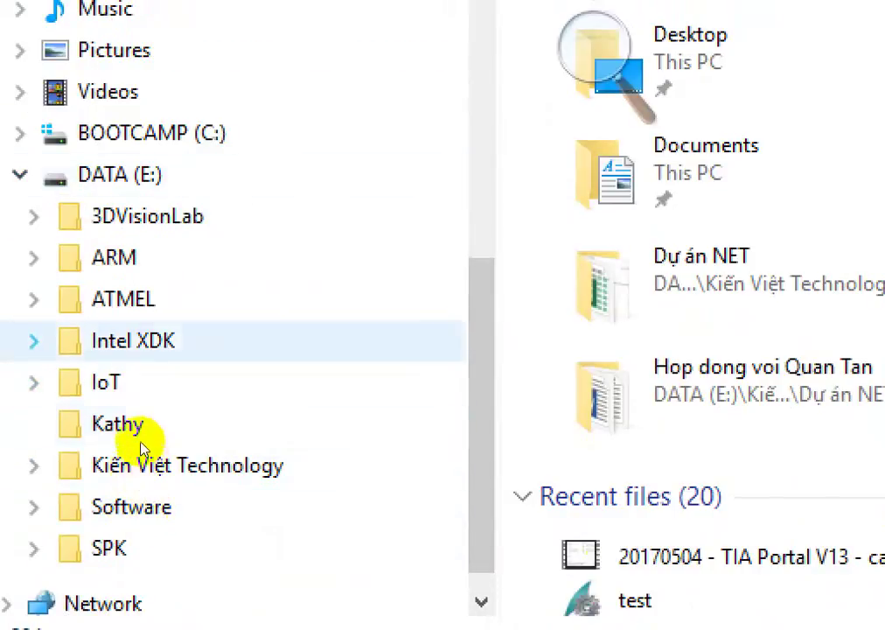
{"action": "left_click", "coordinate": [138, 509]}
{"action": "left_click", "coordinate": [178, 424]}
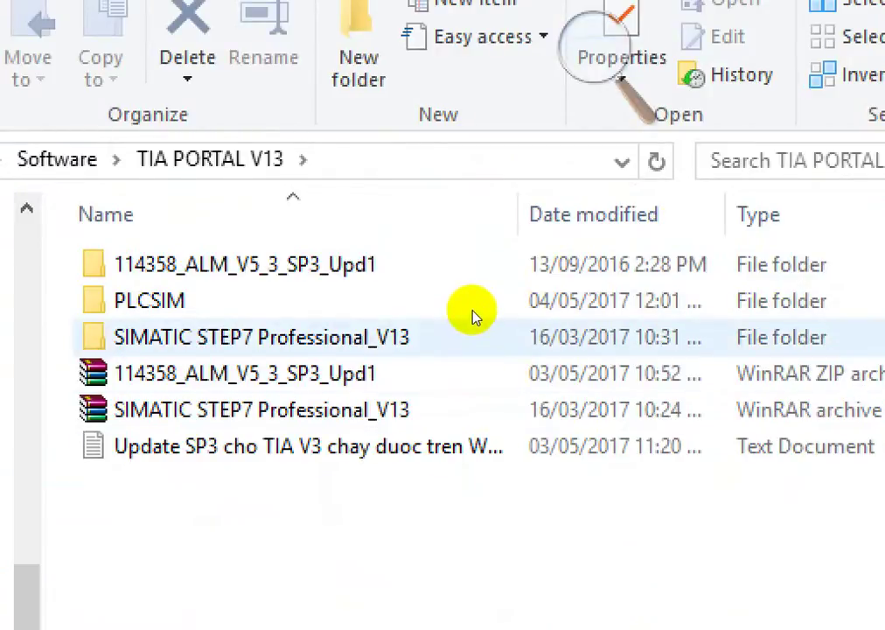
- Examine the SIMATIC STEP7 Professional_V13 folder and its Licenses subfolder, and return to the TIA PORTAL V13 folder
{"action": "mouse_move", "coordinate": [493, 320]}
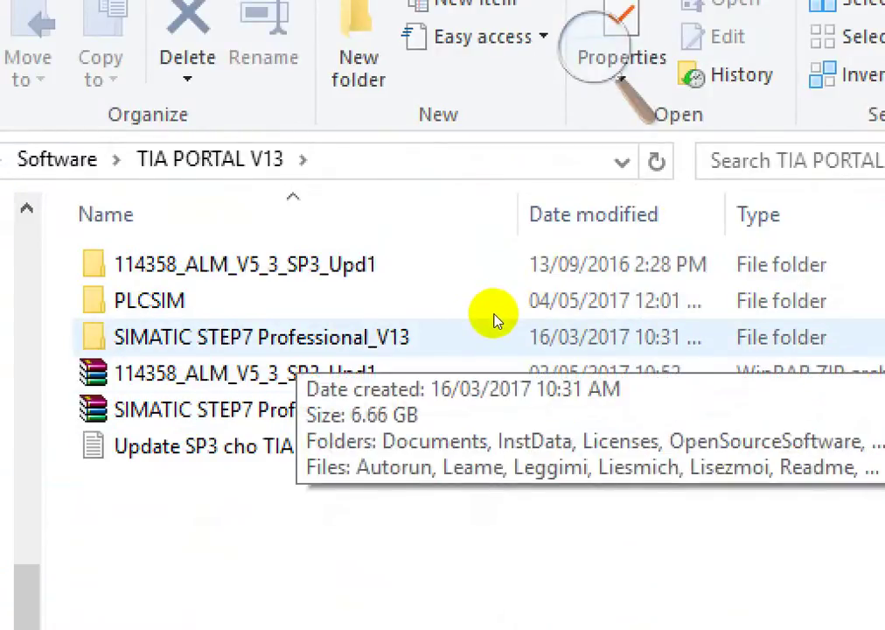
{"action": "double_click", "coordinate": [493, 321]}
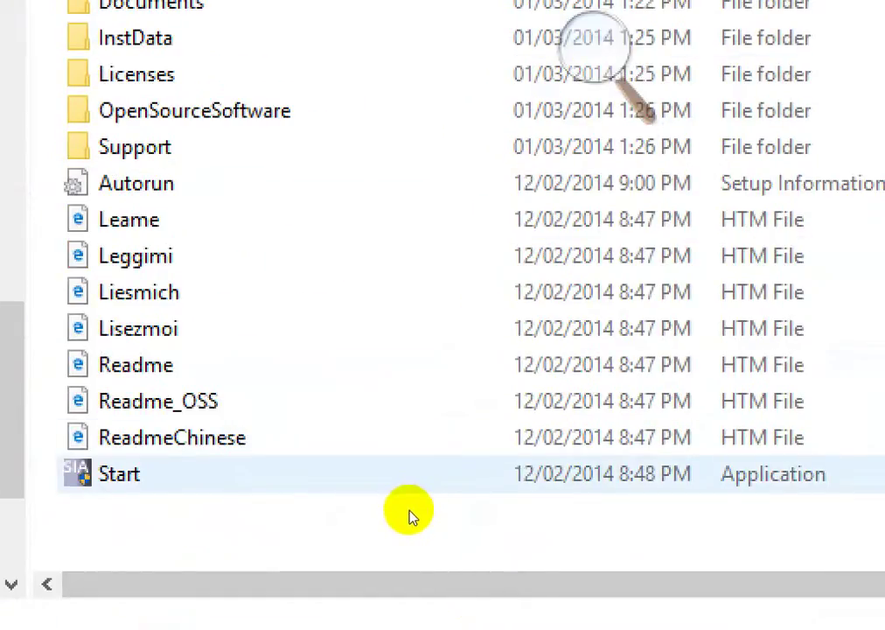
{"action": "mouse_move", "coordinate": [409, 512]}
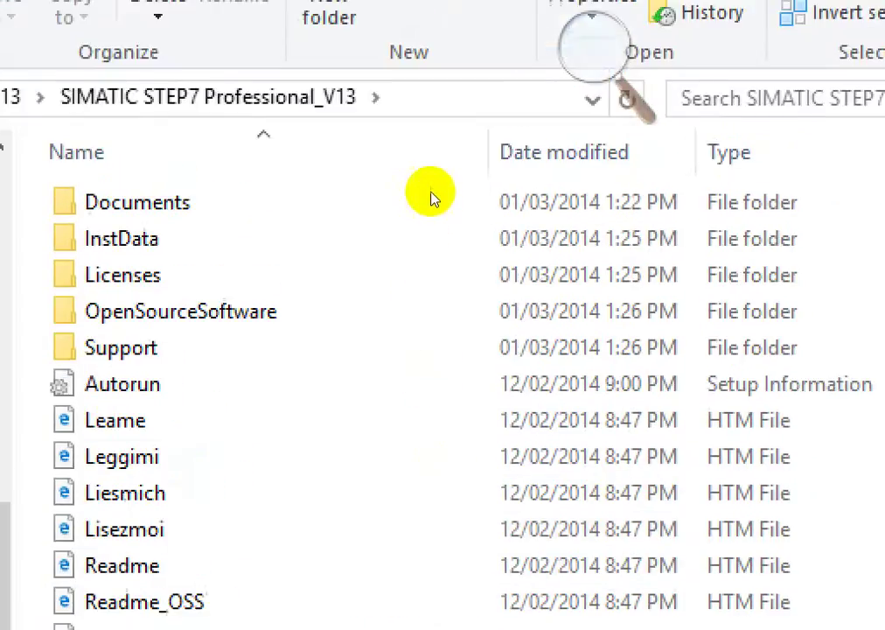
{"action": "double_click", "coordinate": [437, 278]}
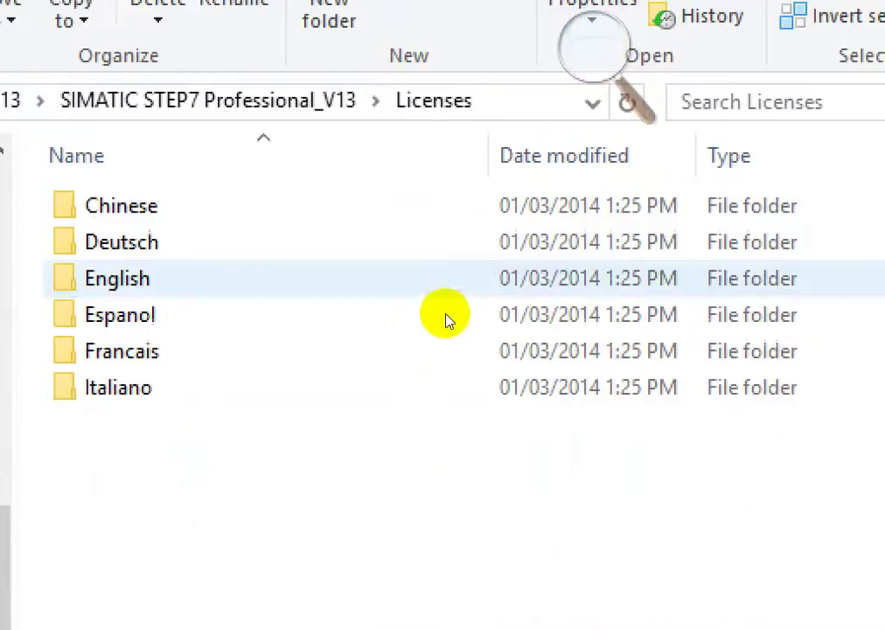
{"action": "key", "text": "alt+Up"}
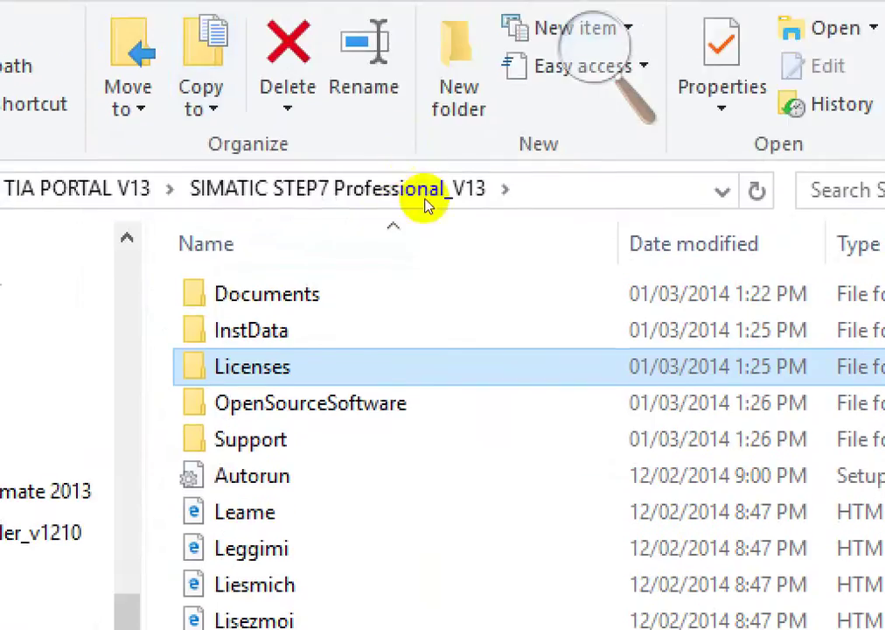
{"action": "key", "text": "alt+Up"}
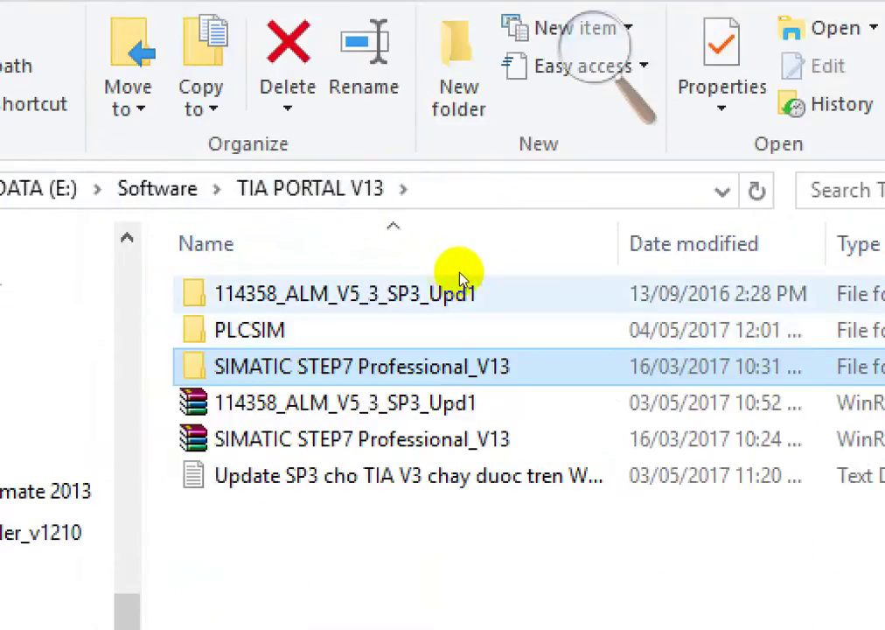
- Examine the setup files in the 114358_ALM_V5_3_SP3_Upd1 folder and return to the parent folder
{"action": "mouse_move", "coordinate": [528, 280]}
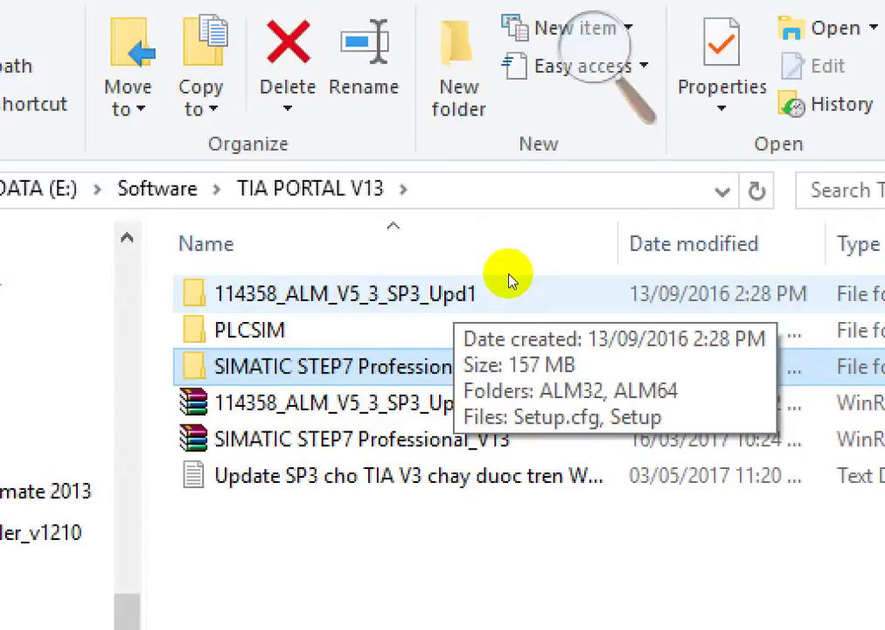
{"action": "double_click", "coordinate": [512, 279]}
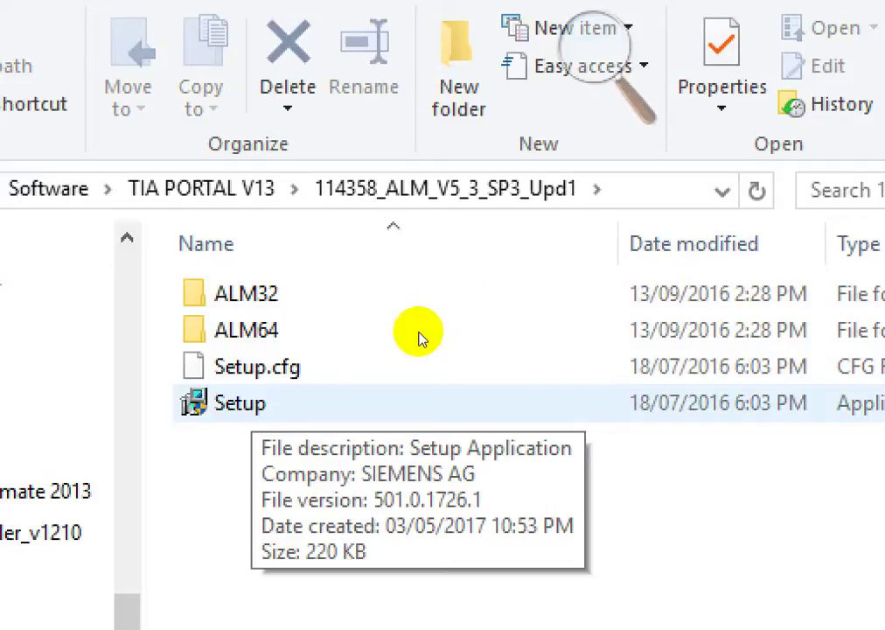
{"action": "key", "text": "BackSpace"}
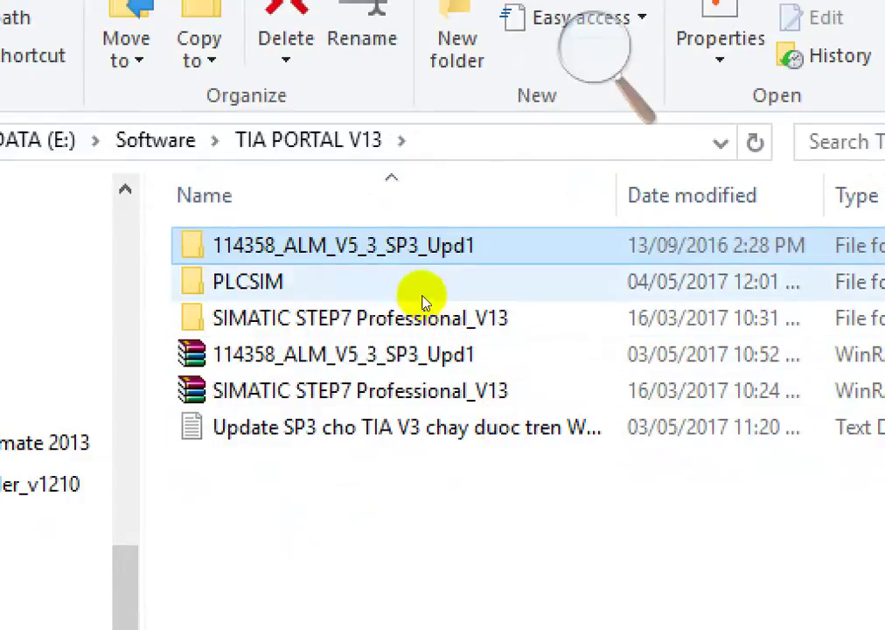
- Examine the PLCSIM installer files in the SP1 subfolder of PLCSIM and return to the TIA PORTAL V13 folder
{"action": "double_click", "coordinate": [420, 292]}
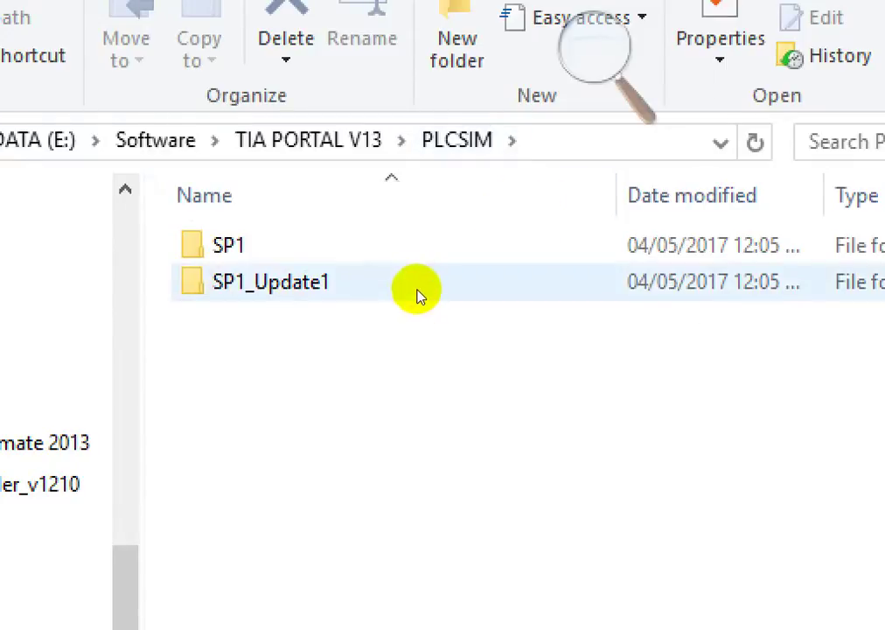
{"action": "double_click", "coordinate": [418, 250]}
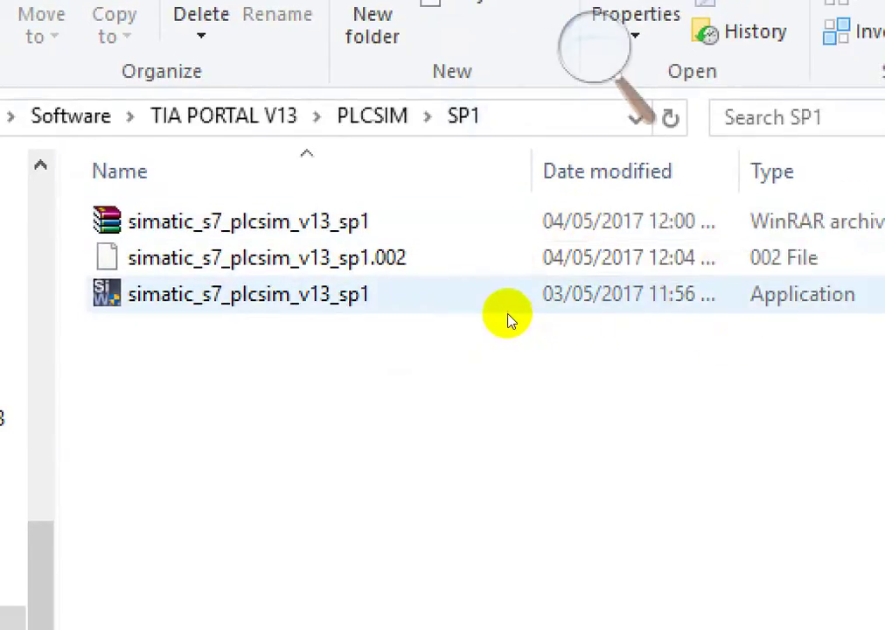
{"action": "mouse_move", "coordinate": [510, 320]}
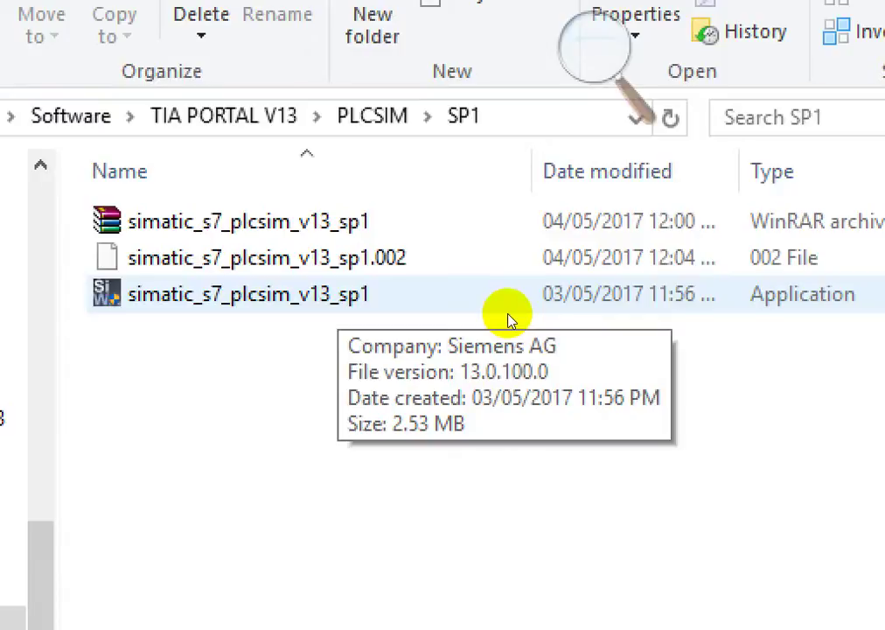
{"action": "key", "text": "alt+Up"}
{"action": "key", "text": "alt+Up"}
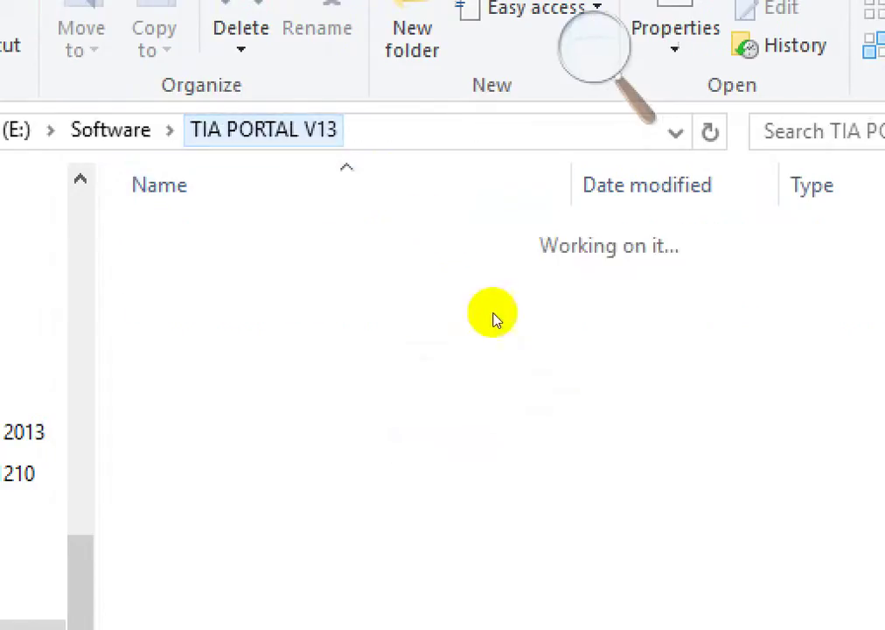
- Revisit the SIMATIC STEP7 Professional_V13 folder and the SP1 folder inside PLCSIM to review the installation sources
{"action": "double_click", "coordinate": [494, 317]}
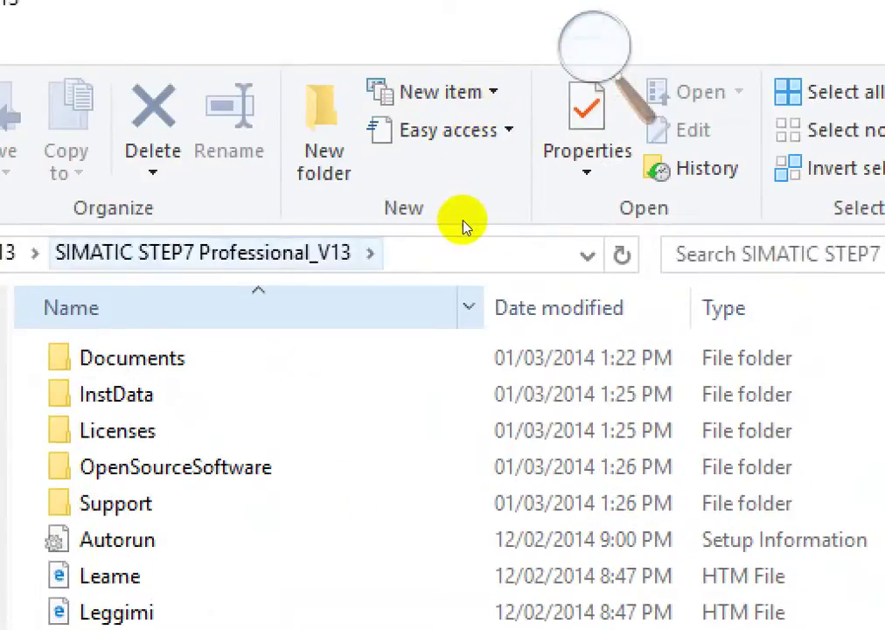
{"action": "key", "text": "BackSpace"}
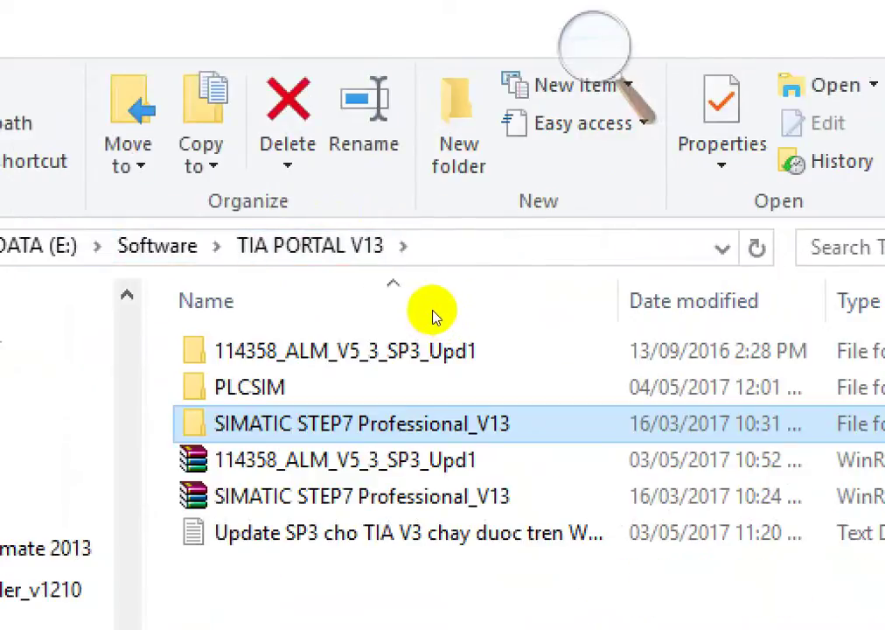
{"action": "key", "text": "Up"}
{"action": "key", "text": "Return"}
{"action": "key", "text": "Down"}
{"action": "key", "text": "Up"}
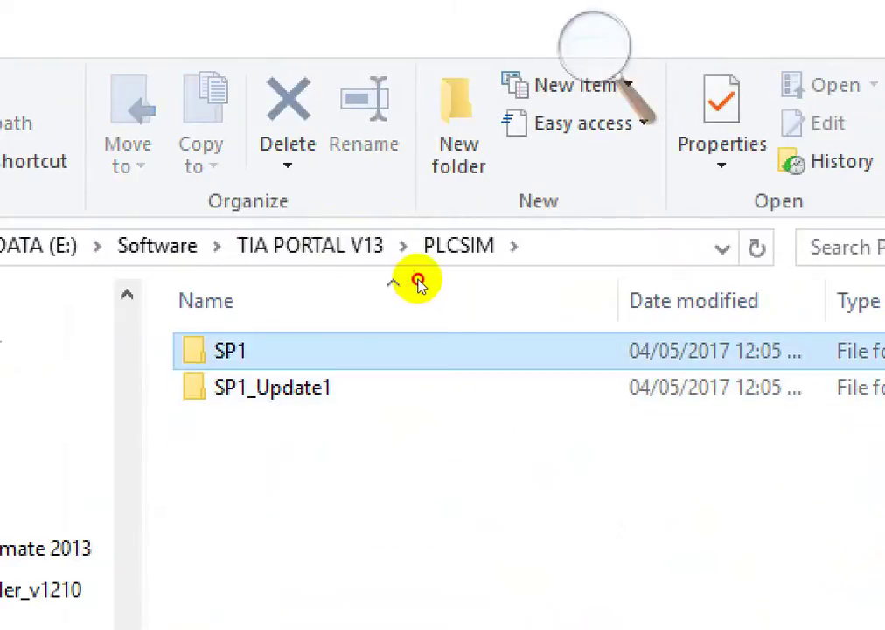
{"action": "key", "text": "Return"}
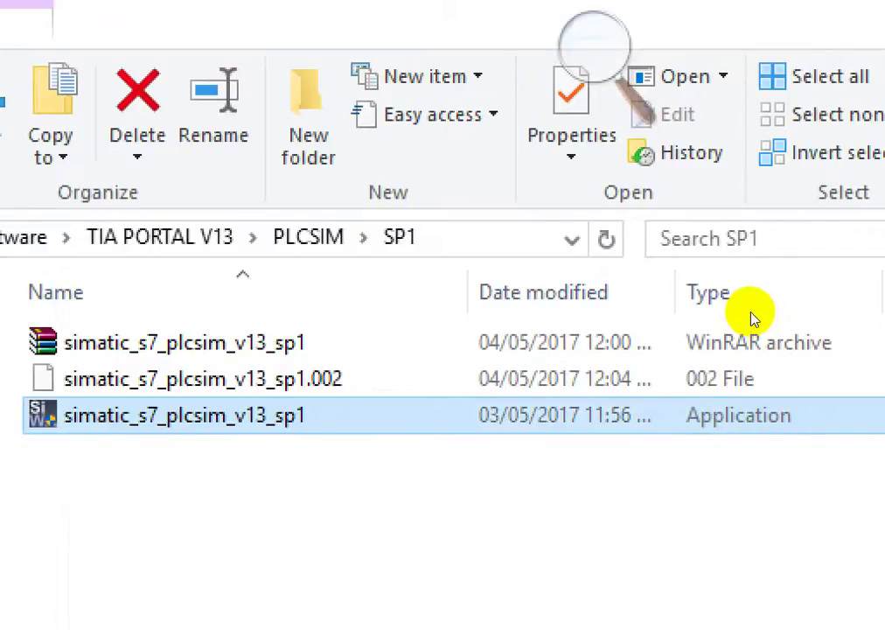
- Go back to the PLCSIM folder and open its SP1_Update1 subfolder
{"action": "key", "text": "alt+Up"}
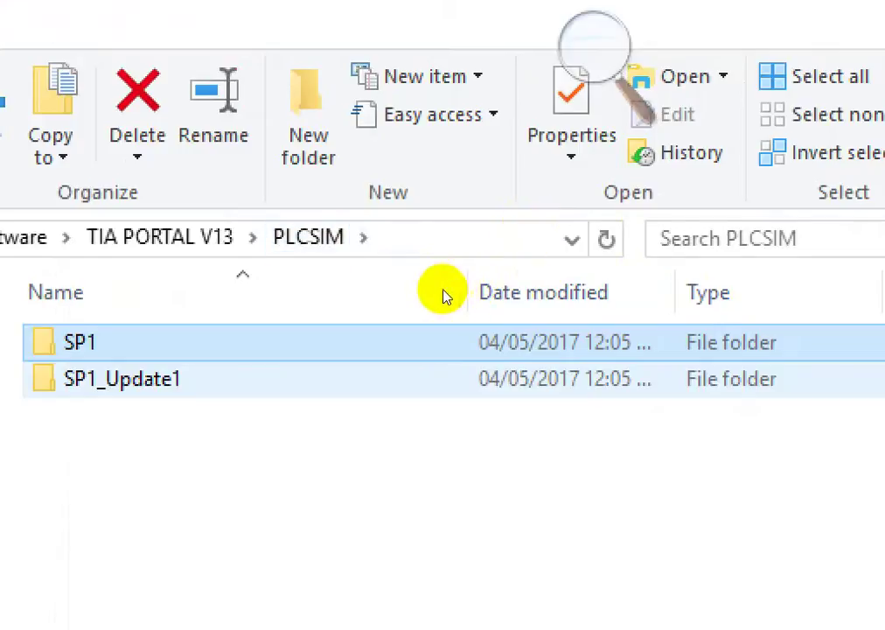
{"action": "key", "text": "Down"}
{"action": "key", "text": "Return"}
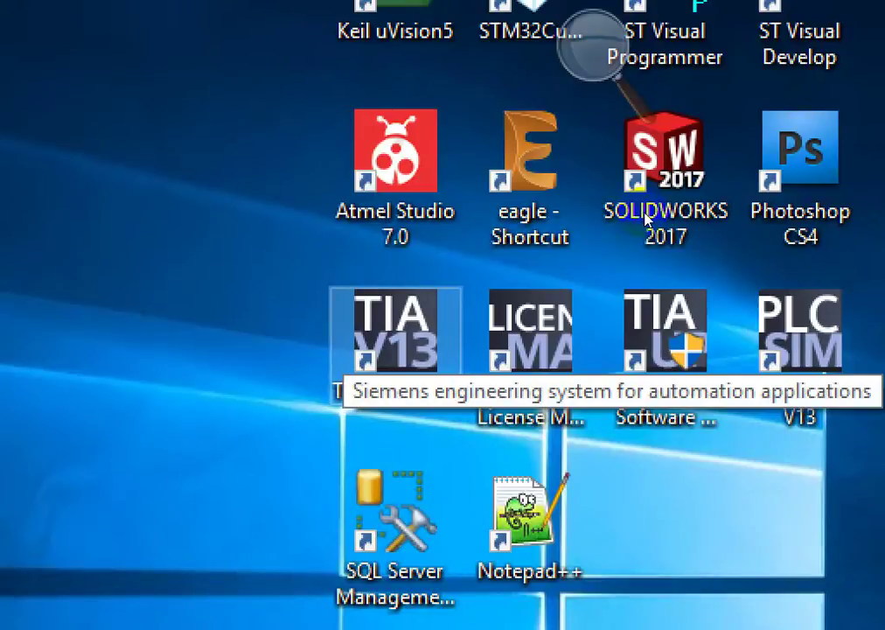
- Launch TIA Portal V13 and reduce the Magnifier zoom to 100%
{"action": "left_click_drag", "start_coordinate": [641, 262], "coordinate": [645, 310]}
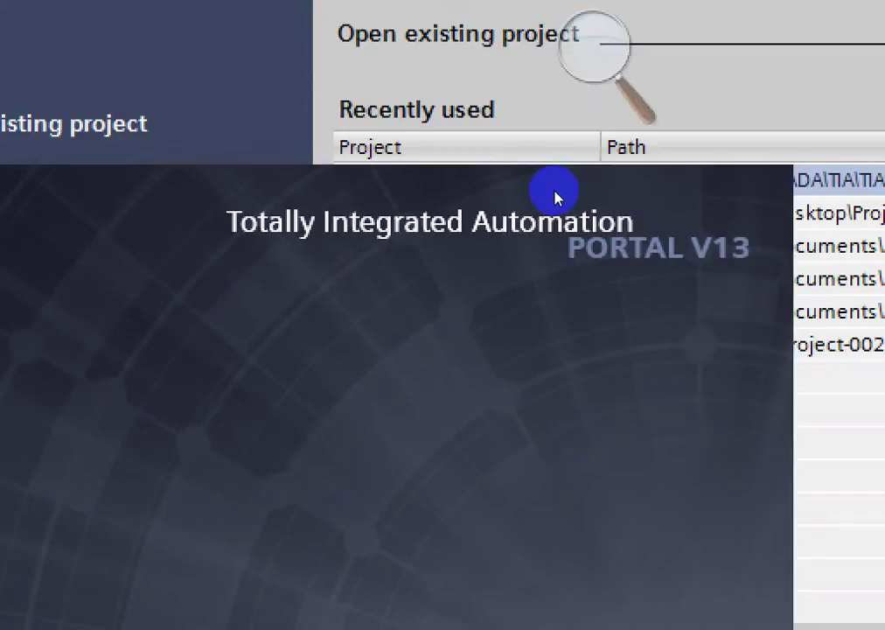
{"action": "left_click", "coordinate": [555, 196]}
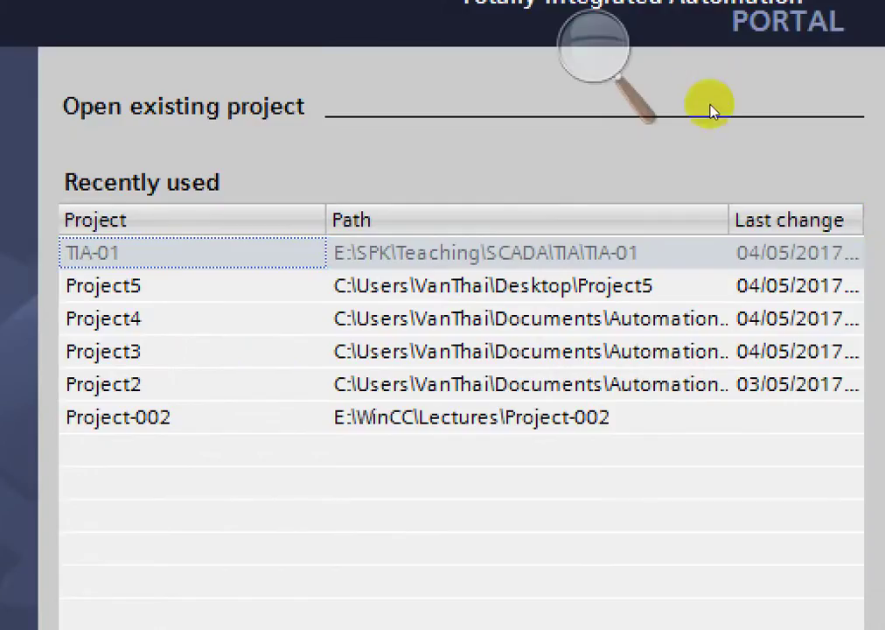
{"action": "left_click", "coordinate": [757, 69]}
{"action": "left_click", "coordinate": [583, 70]}
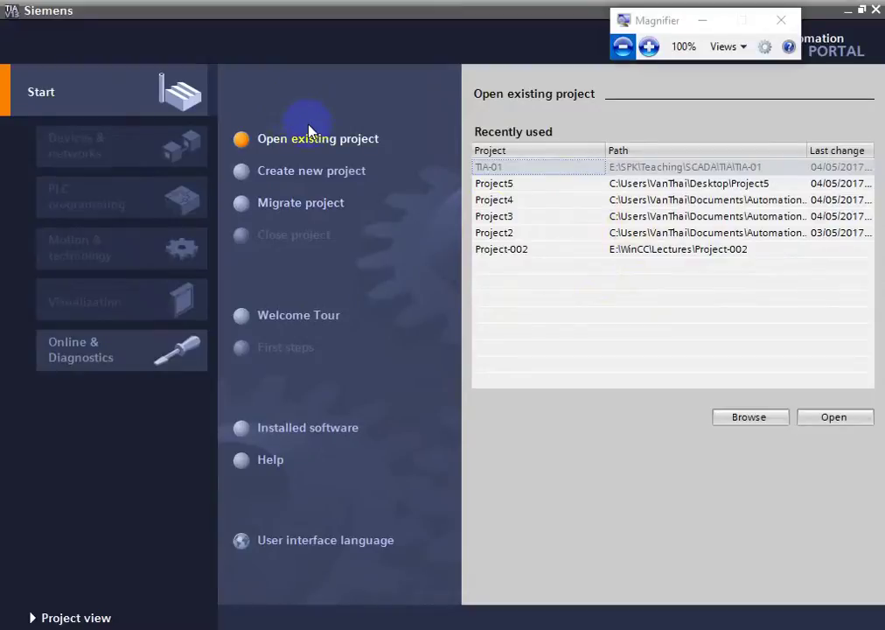
- Begin creating a new project and name it OnOffMotor
{"action": "left_click", "coordinate": [318, 182]}
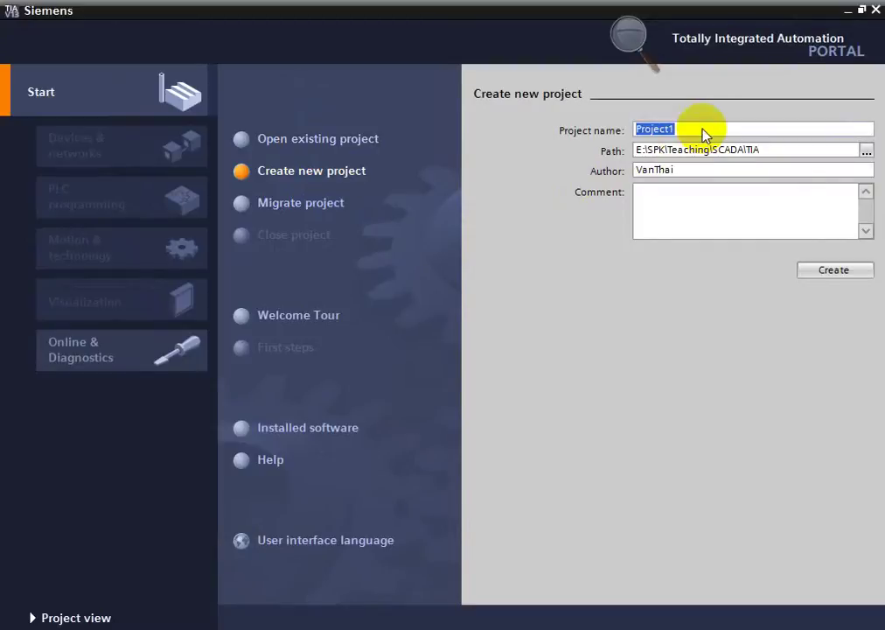
{"action": "type", "text": "On"}
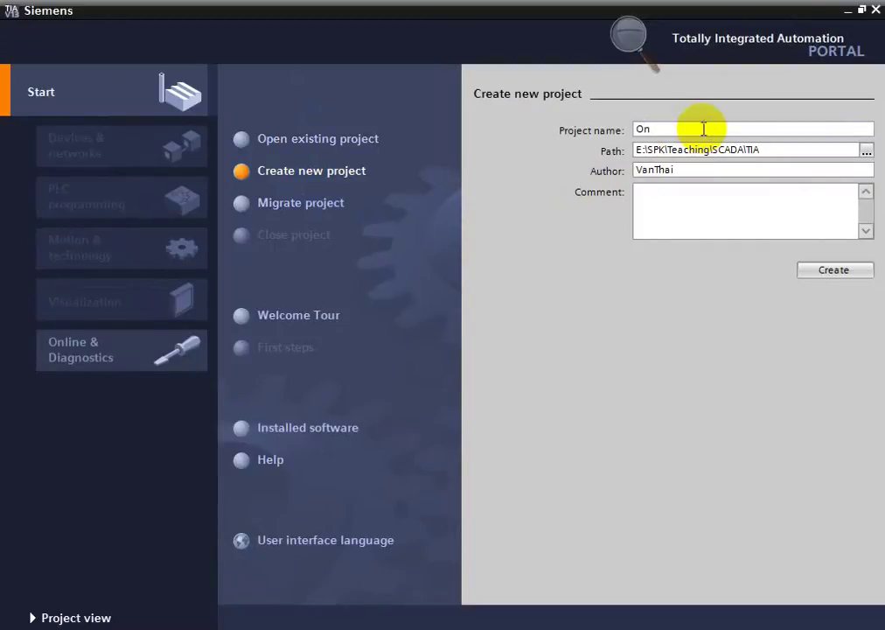
{"action": "type", "text": "OffMotor"}
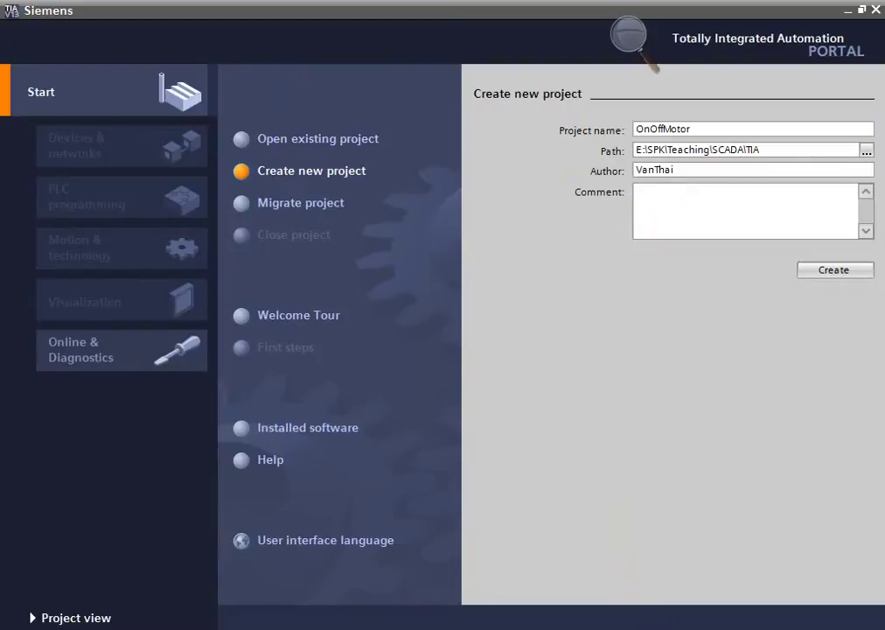
- Switch to the circuit sketch in Paint and trace the current path in red from 220VAC through the ON and OFF buttons past the motor
{"action": "key", "text": "alt+Tab"}
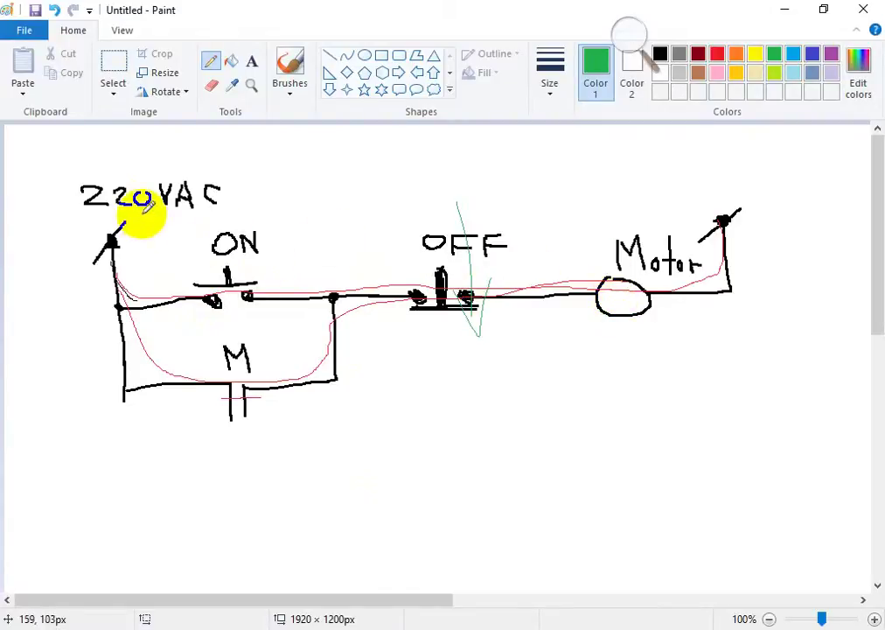
{"action": "mouse_move", "coordinate": [624, 294]}
{"action": "left_mouse_down"}
{"action": "mouse_move", "coordinate": [626, 286]}
{"action": "mouse_move", "coordinate": [637, 301]}
{"action": "left_mouse_up"}
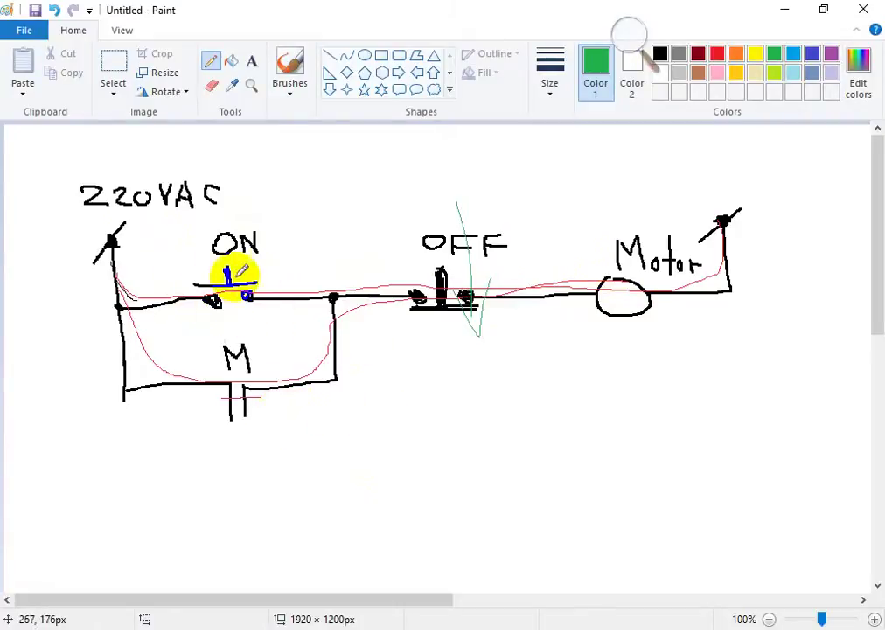
{"action": "left_click_drag", "start_coordinate": [207, 298], "coordinate": [218, 300]}
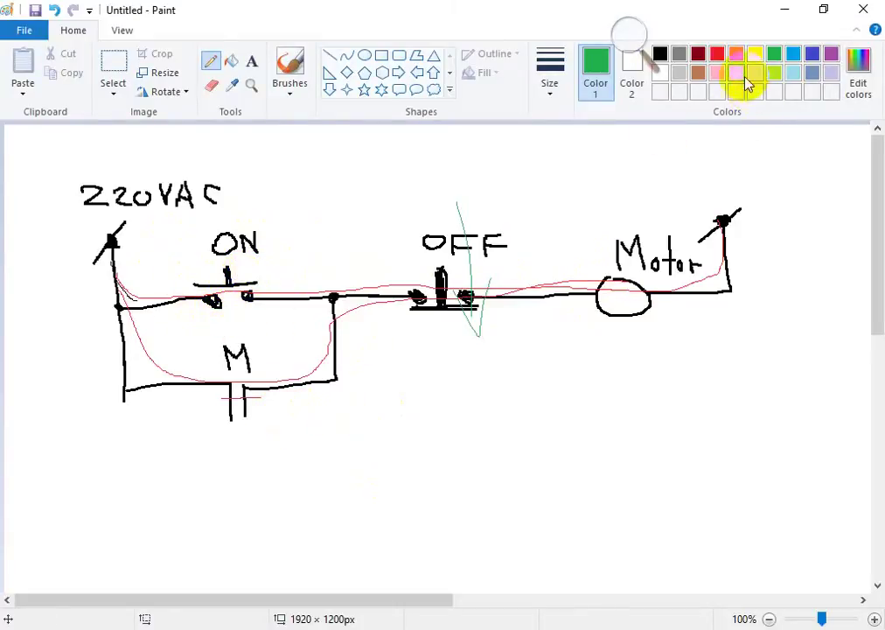
{"action": "left_click", "coordinate": [719, 56]}
{"action": "mouse_move", "coordinate": [113, 241]}
{"action": "left_mouse_down"}
{"action": "mouse_move", "coordinate": [124, 279]}
{"action": "mouse_move", "coordinate": [210, 297]}
{"action": "mouse_move", "coordinate": [682, 298]}
{"action": "left_mouse_up"}
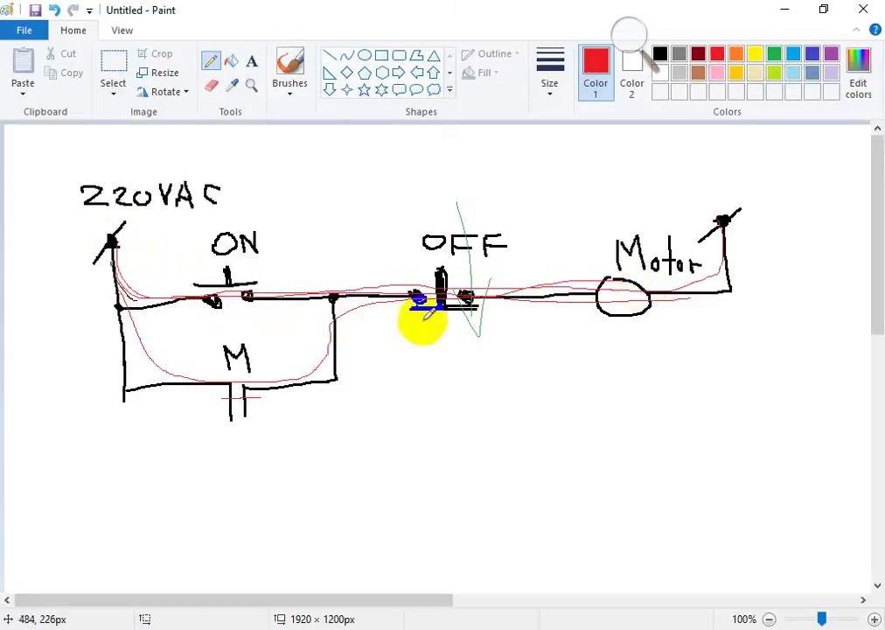
- Mark the M contact in red, trace the holding path through it to the motor, and draw red cut-off marks over the OFF button
{"action": "mouse_move", "coordinate": [232, 358]}
{"action": "left_mouse_down"}
{"action": "mouse_move", "coordinate": [198, 404]}
{"action": "mouse_move", "coordinate": [266, 425]}
{"action": "mouse_move", "coordinate": [266, 367]}
{"action": "mouse_move", "coordinate": [249, 358]}
{"action": "left_mouse_up"}
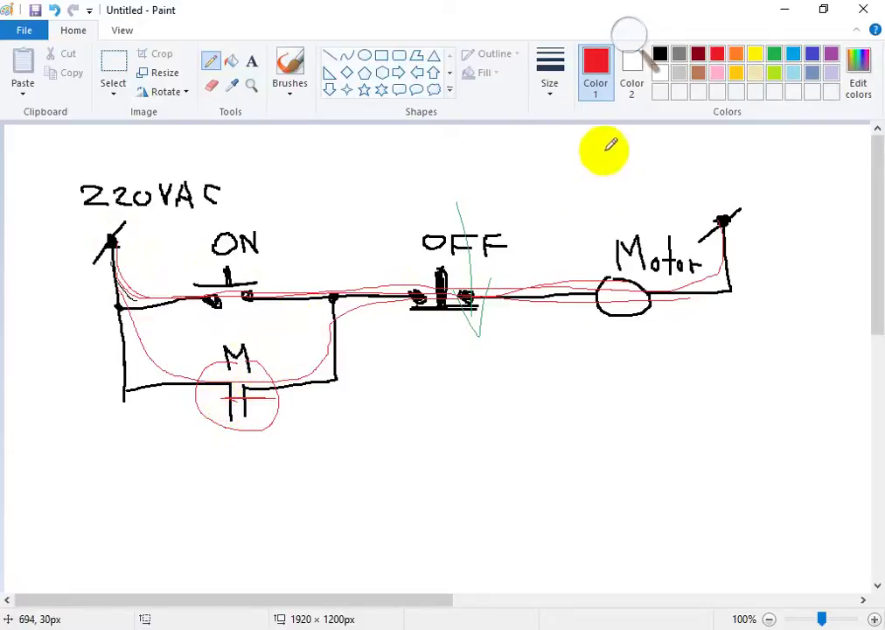
{"action": "mouse_move", "coordinate": [118, 278]}
{"action": "left_mouse_down"}
{"action": "mouse_move", "coordinate": [170, 378]}
{"action": "mouse_move", "coordinate": [311, 381]}
{"action": "mouse_move", "coordinate": [378, 304]}
{"action": "mouse_move", "coordinate": [594, 297]}
{"action": "mouse_move", "coordinate": [713, 271]}
{"action": "left_mouse_up"}
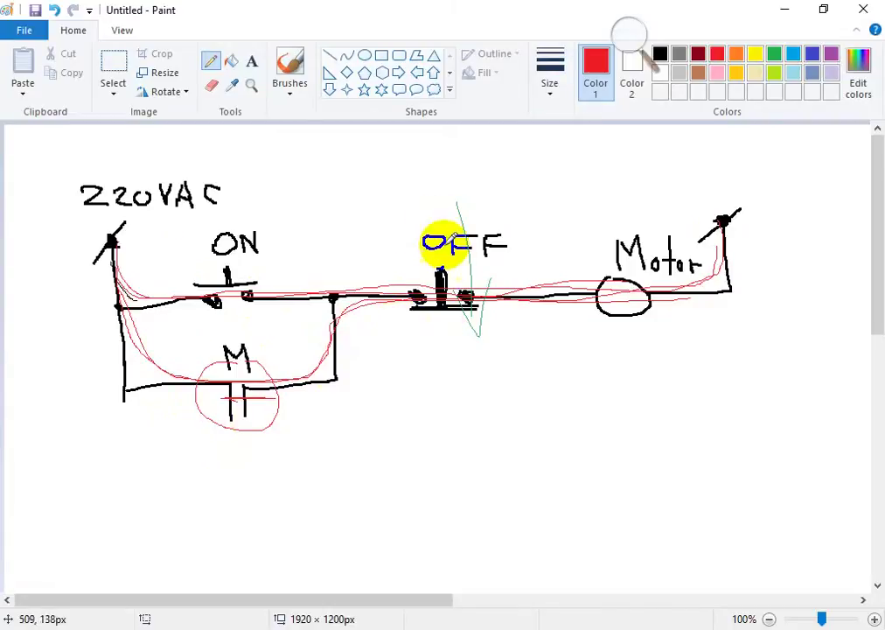
{"action": "left_click_drag", "start_coordinate": [456, 266], "coordinate": [464, 389]}
{"action": "mouse_move", "coordinate": [456, 332]}
{"action": "left_mouse_down"}
{"action": "mouse_move", "coordinate": [482, 376]}
{"action": "mouse_move", "coordinate": [499, 223]}
{"action": "mouse_move", "coordinate": [368, 236]}
{"action": "mouse_move", "coordinate": [509, 399]}
{"action": "left_mouse_up"}
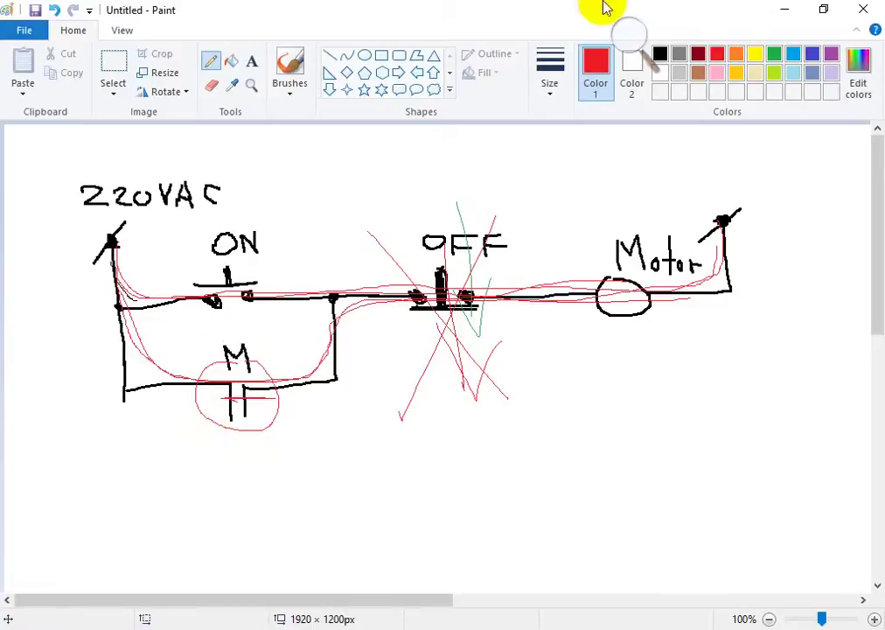
- Switch back to TIA Portal, magnify the new project form, and open the folder browser for the project path
{"action": "left_click", "coordinate": [785, 9]}
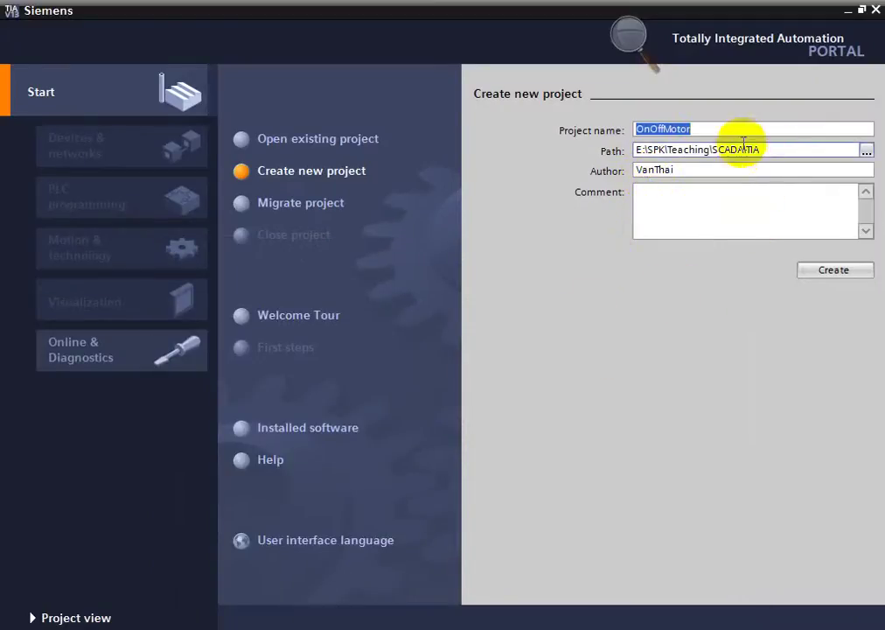
{"action": "left_click", "coordinate": [628, 38]}
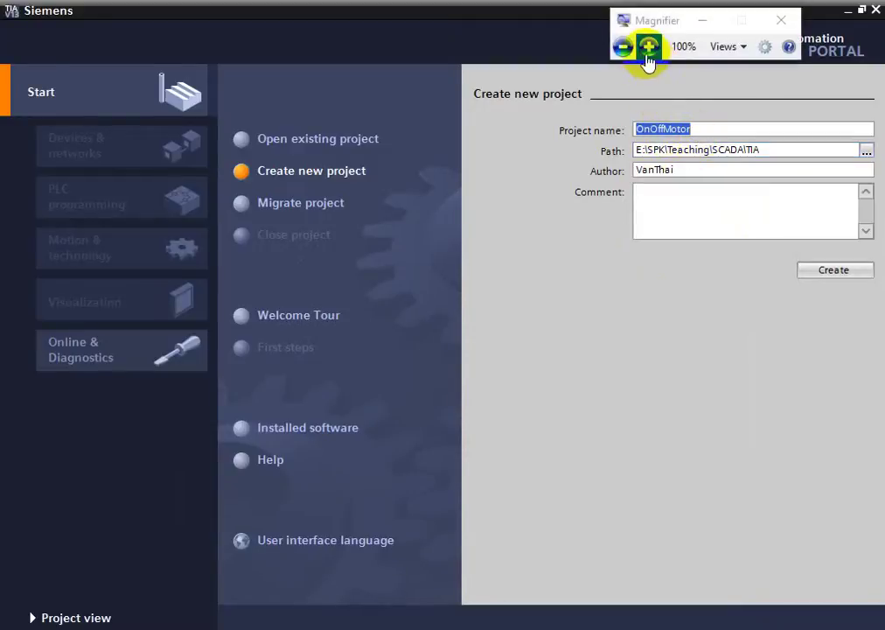
{"action": "left_click", "coordinate": [647, 48]}
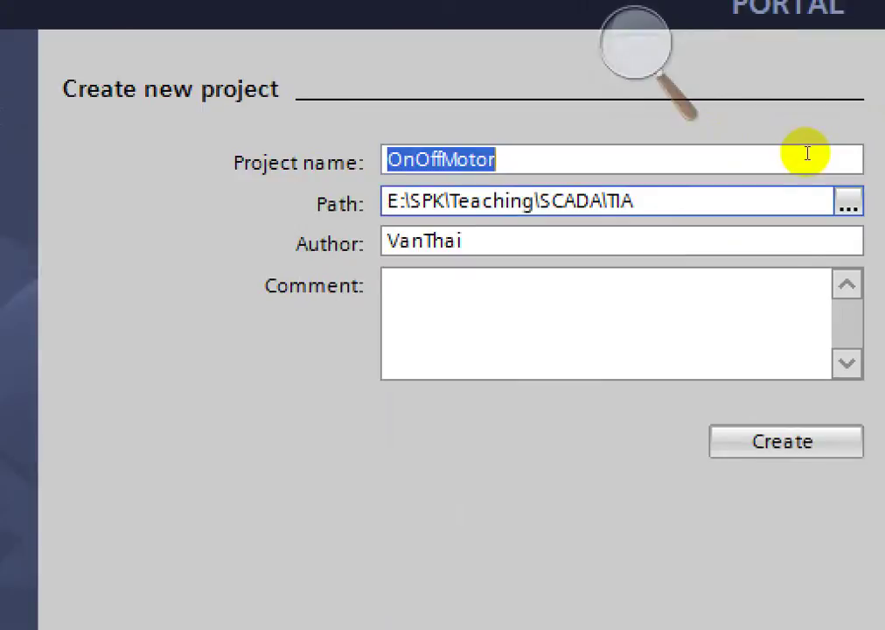
{"action": "left_click", "coordinate": [848, 202]}
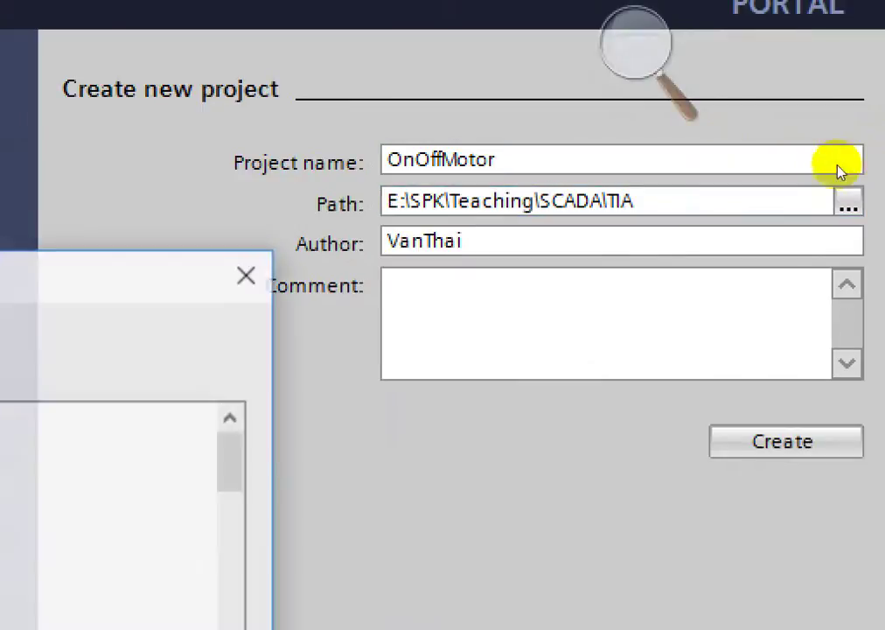